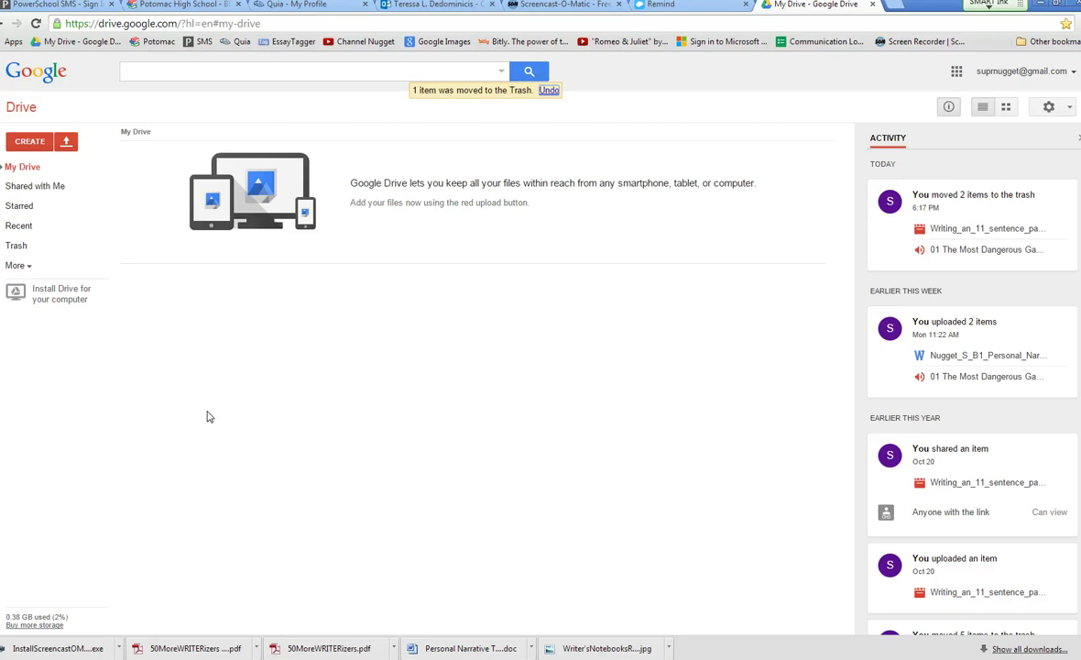
Create a new blank Google Docs document from Google Drive.
left_click(116, 381)
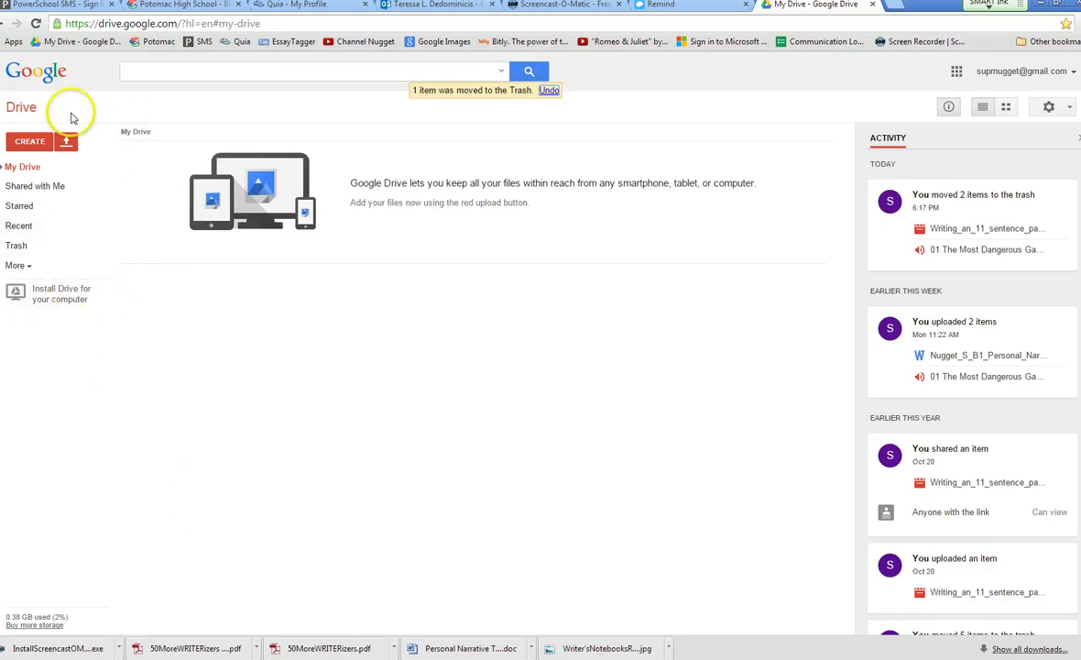
left_click(30, 142)
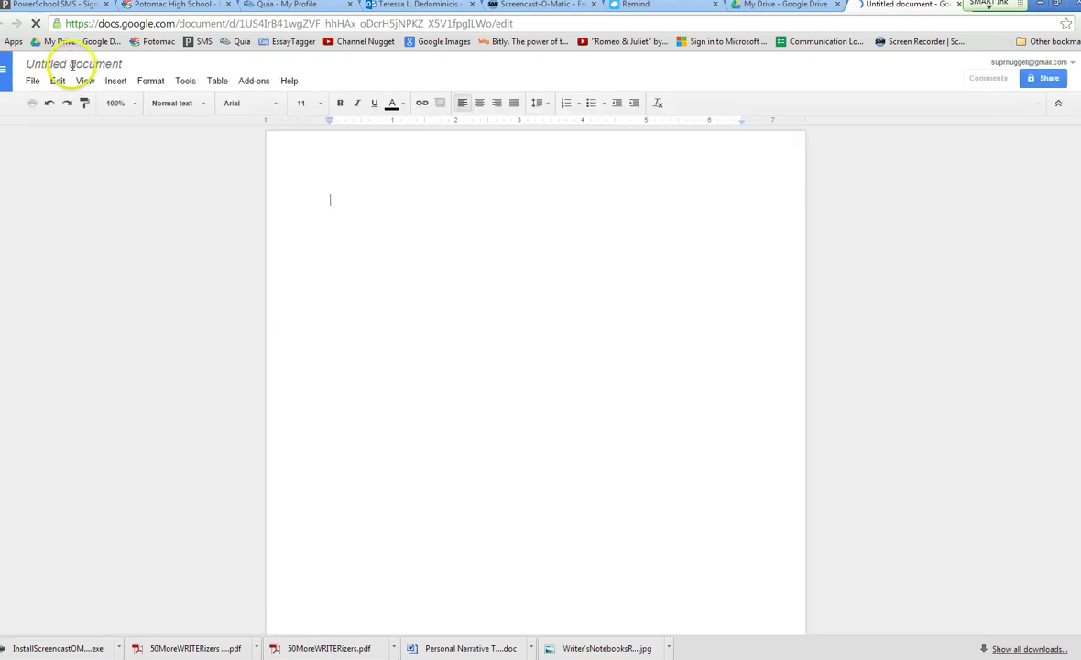
Rename the untitled document to 'Nugget_S_P1_Personal_Narrative'.
left_click(73, 65)
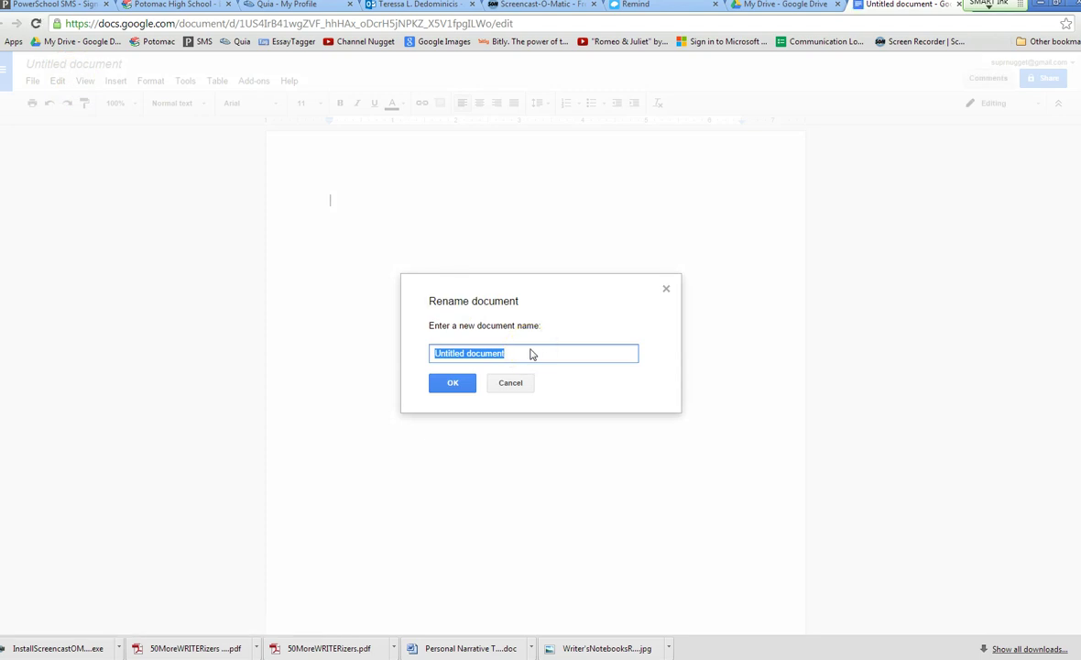
type("N")
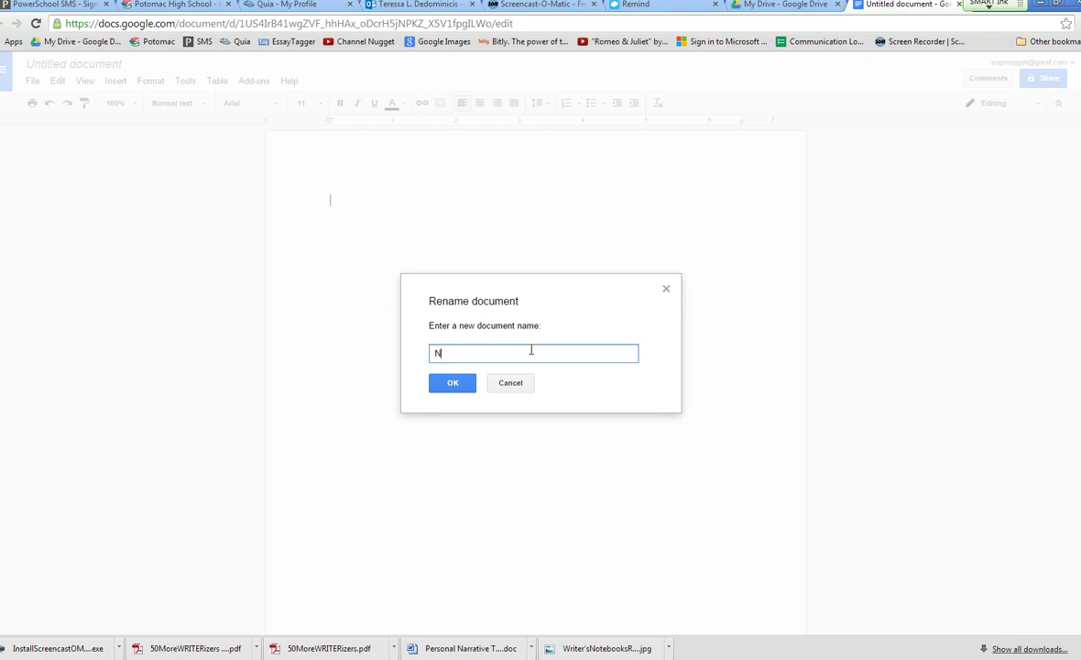
type("ugget_")
type("S_")
type("P")
type("1_")
type("Personal_")
type("Nar")
type("rative")
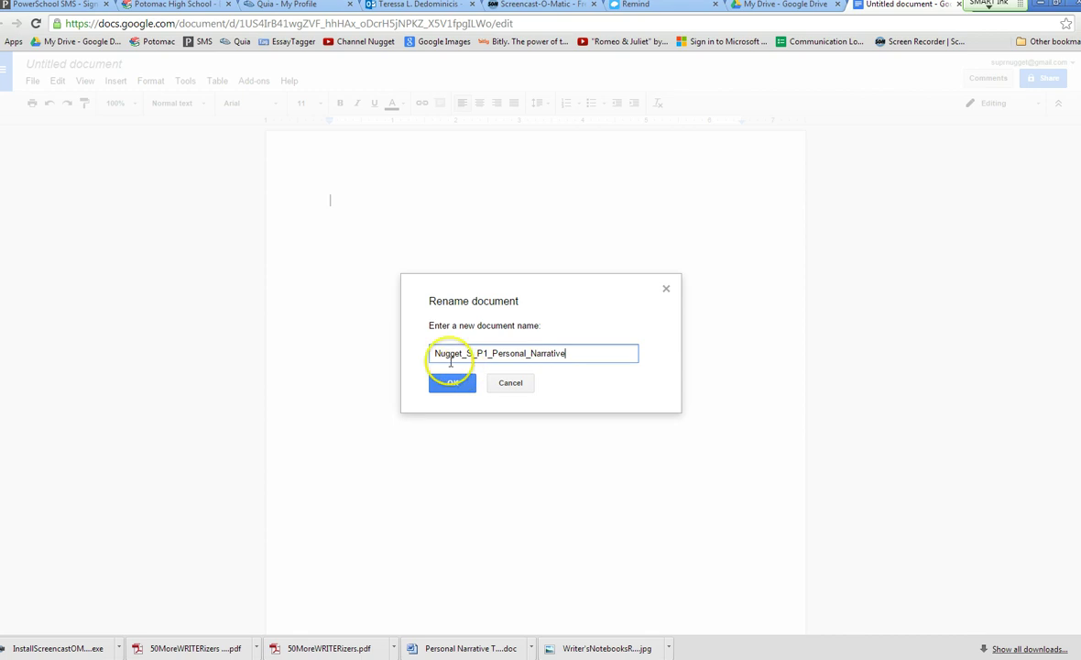
left_click(456, 385)
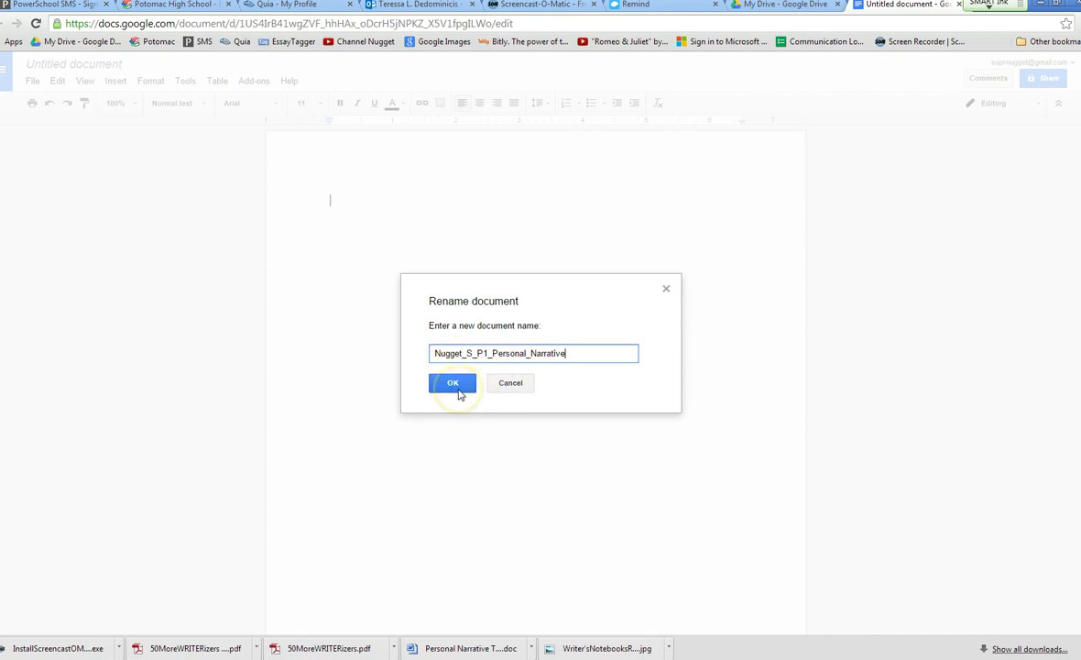
left_click(455, 389)
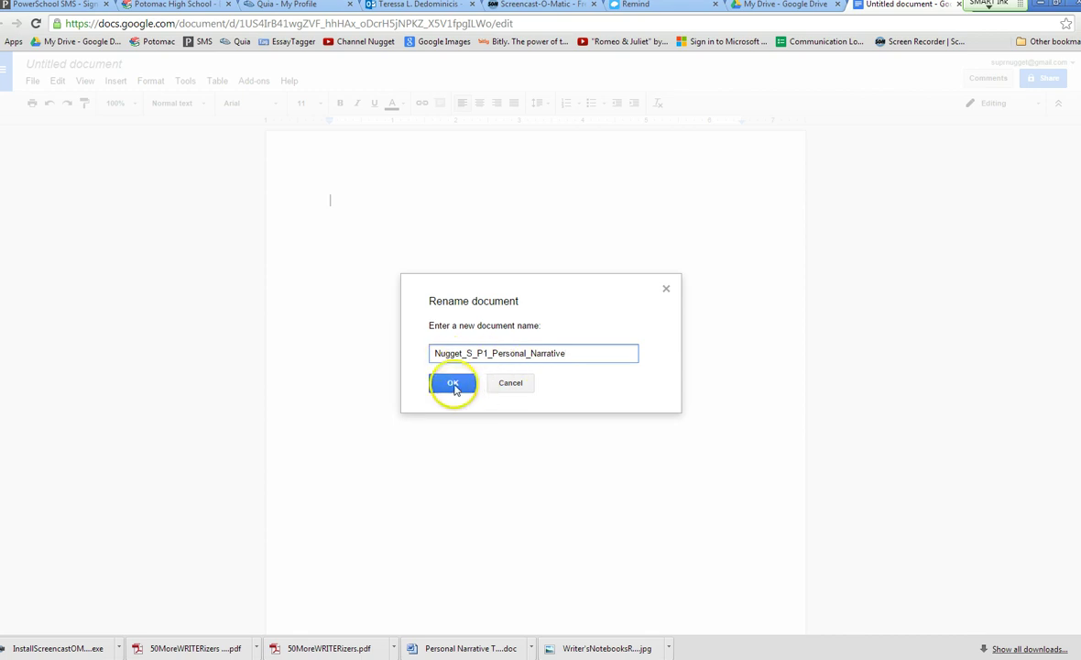
left_click(454, 385)
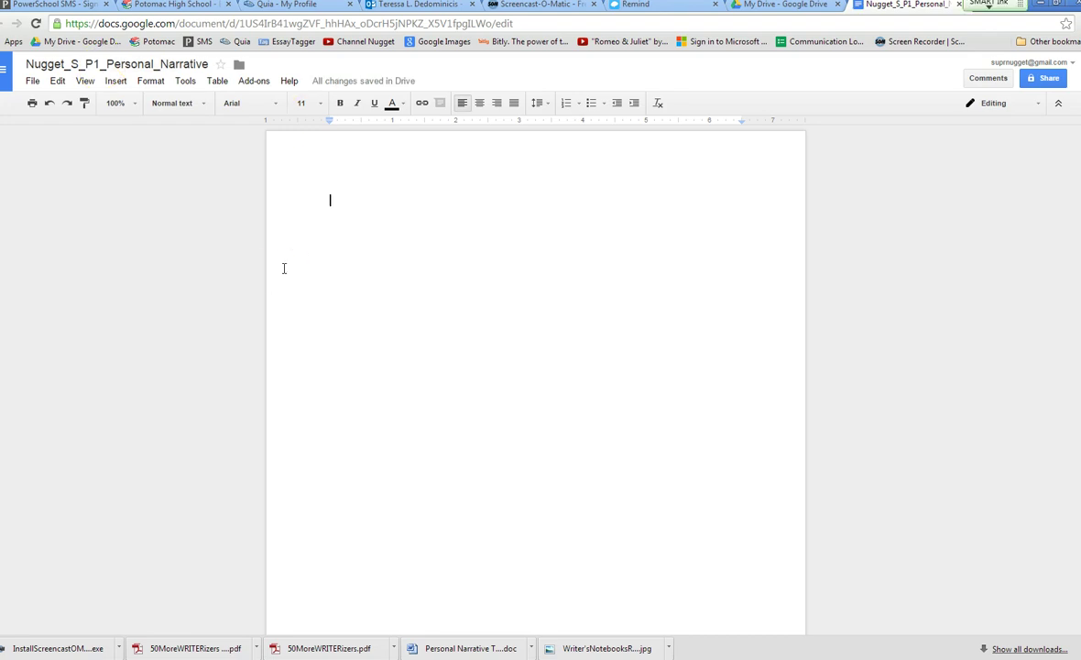
In Page setup, keep 1-inch margins on all sides and set them as the default.
left_click(34, 83)
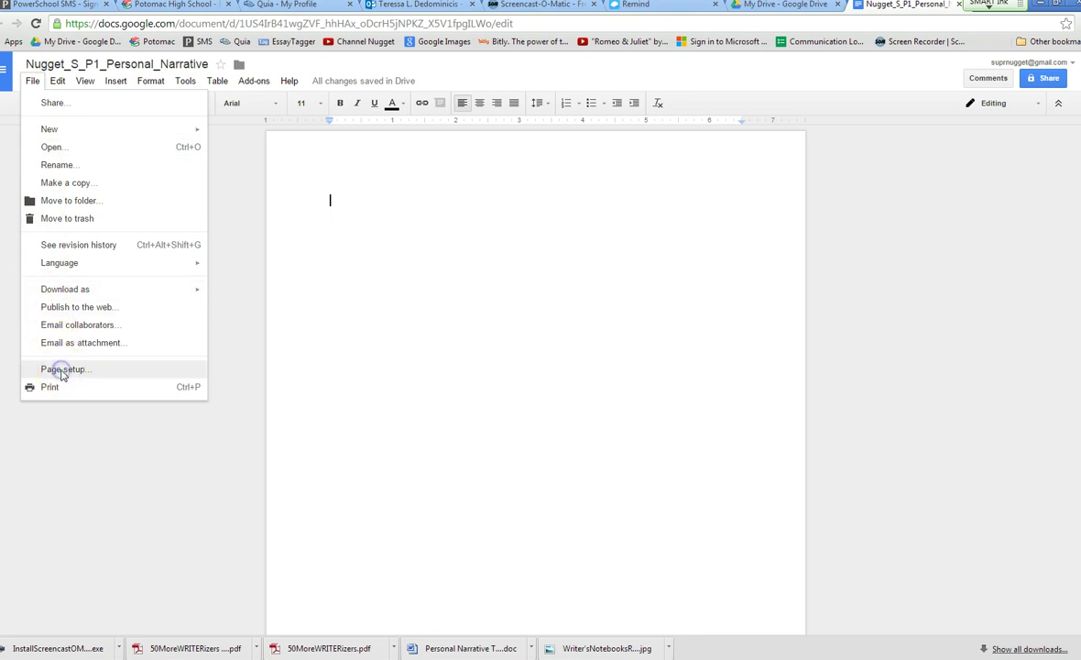
left_click(62, 369)
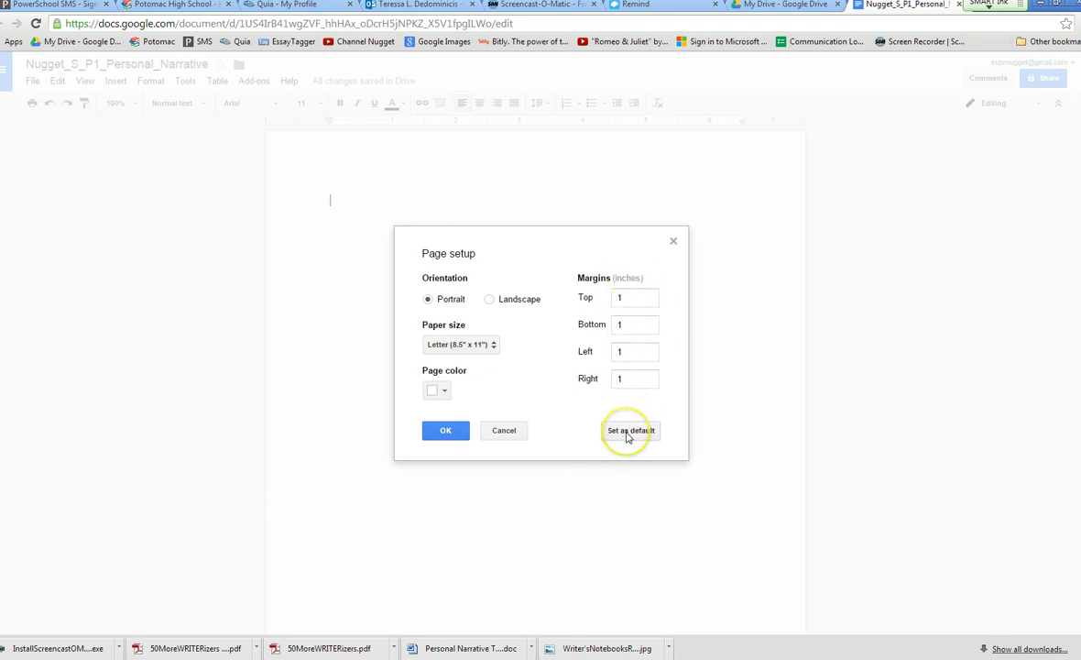
left_click(628, 431)
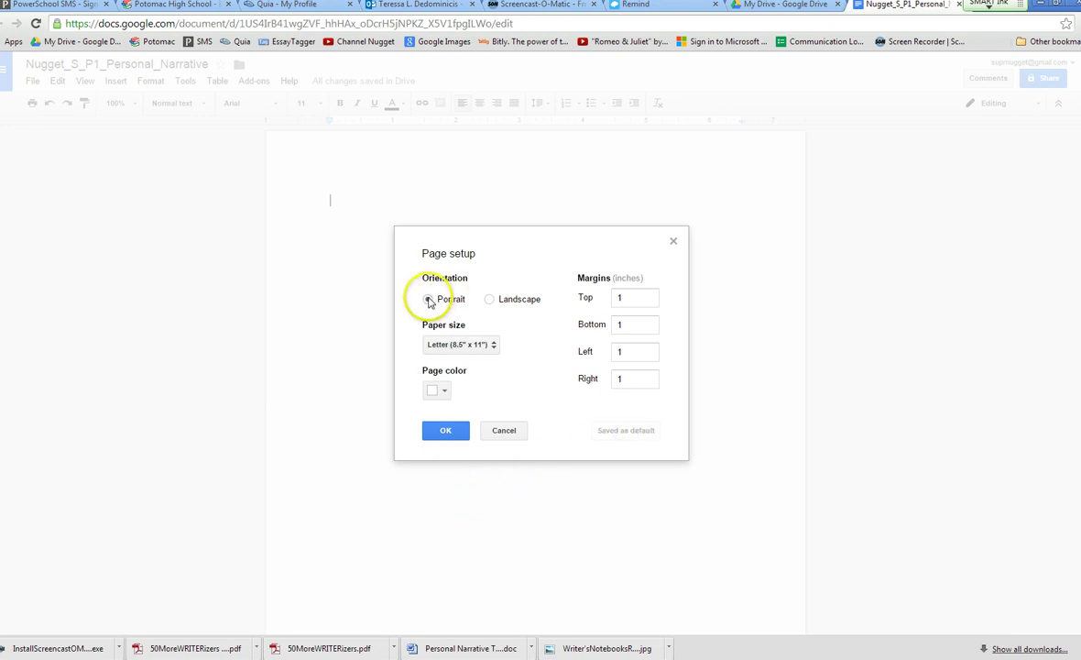
left_click(447, 430)
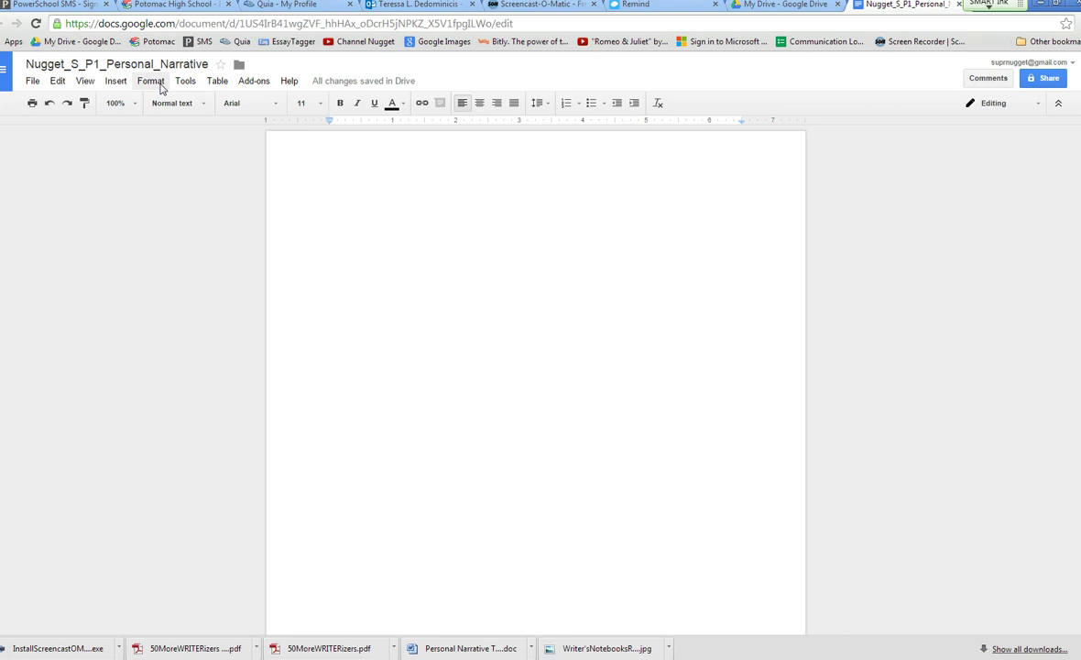
Set the document's line spacing to Double.
left_click(152, 82)
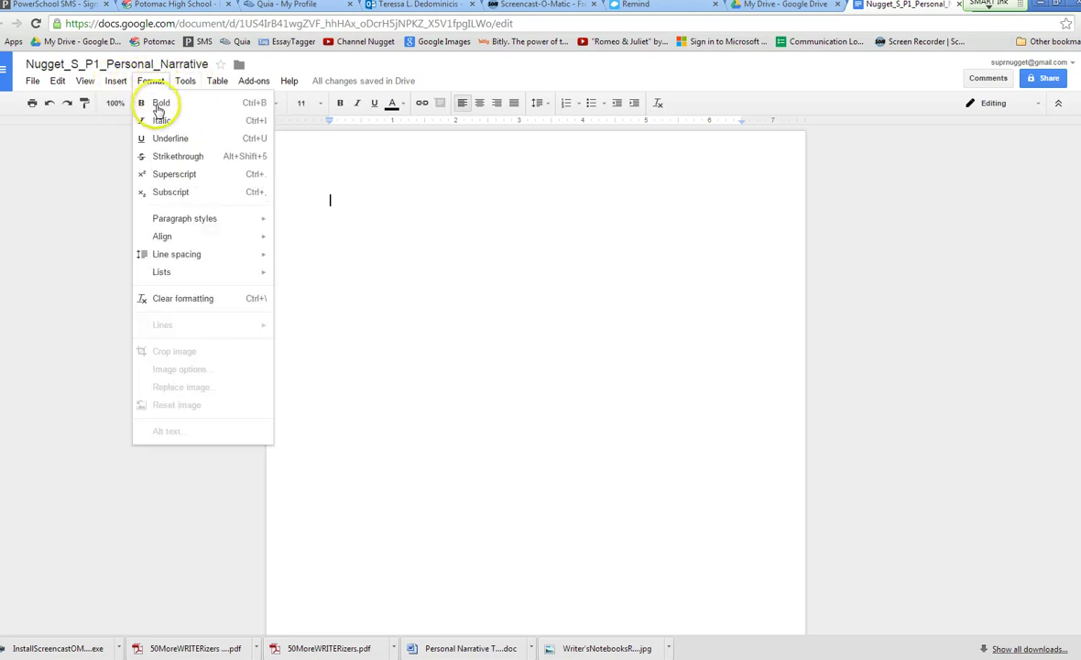
left_click(171, 256)
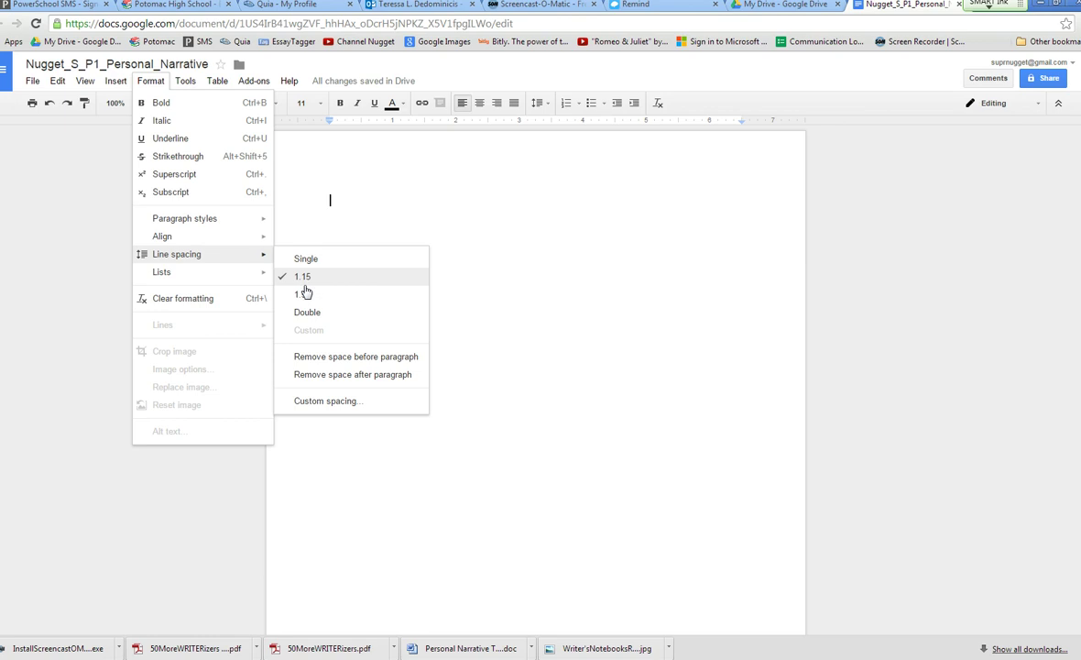
left_click(306, 314)
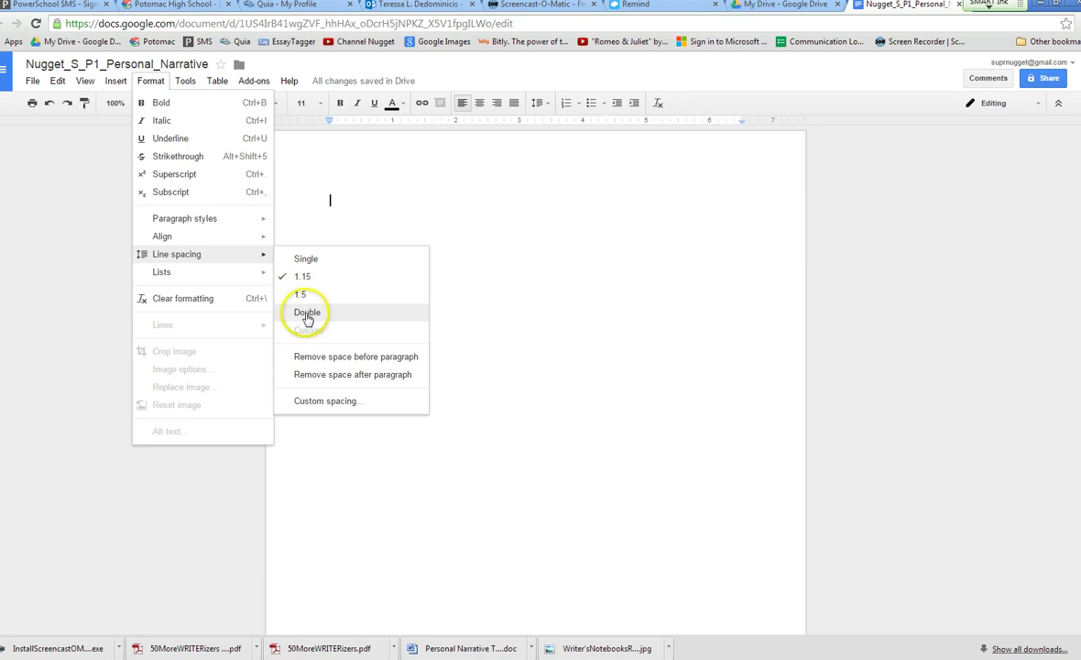
left_click(306, 314)
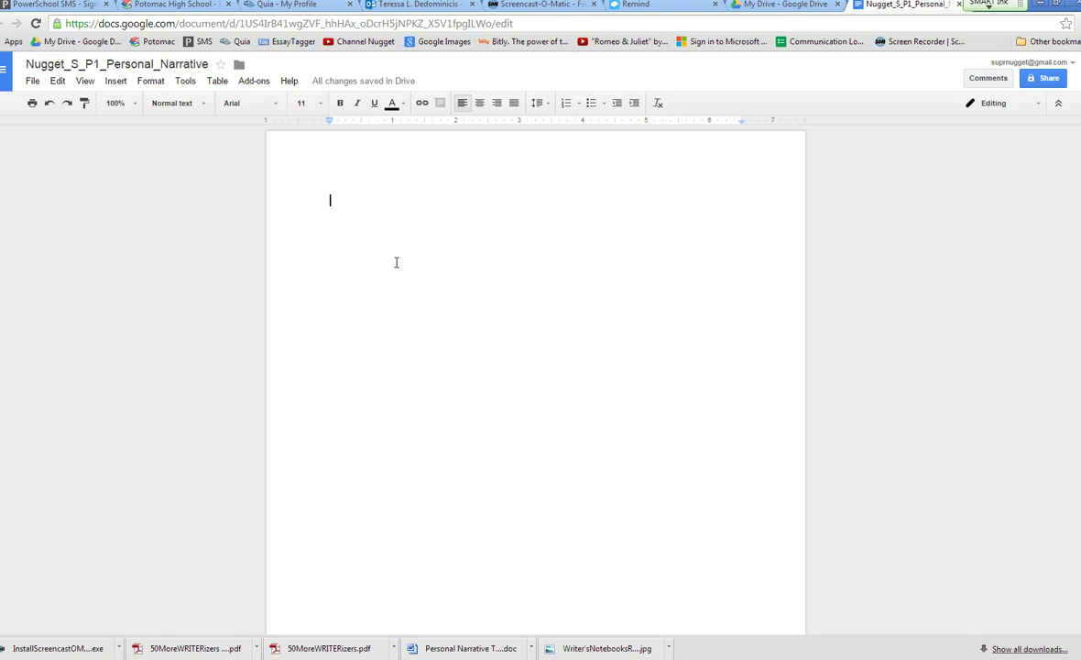
Type the heading: student name, teacher with period B1, 'Personal Narrative', and 'December 10, 2014'.
type("Super")
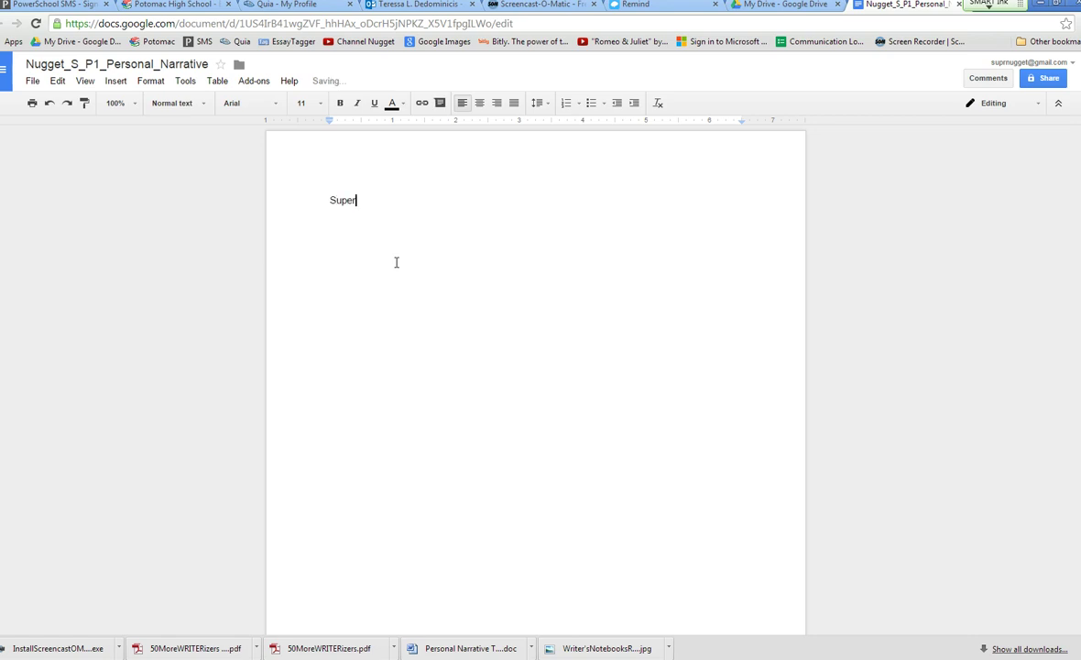
type(" Nugget")
key("Return")
type("D")
type("eDomin")
type("icis, ")
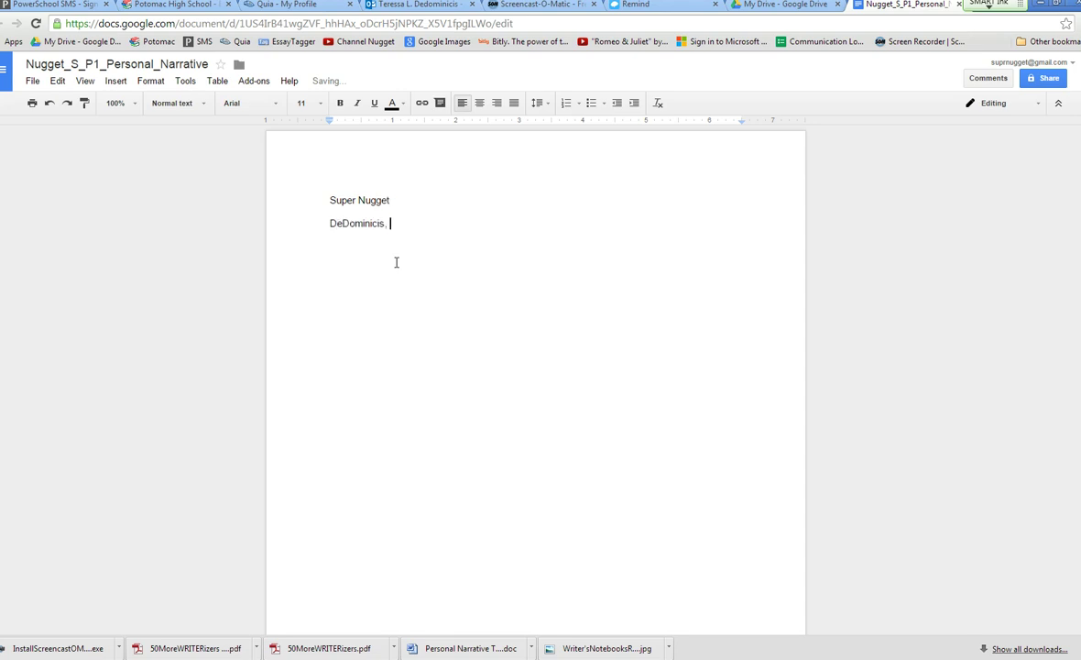
type("B1")
key("Return")
type("Per")
type("sonal Narr")
type("ative")
key("Return")
type("D")
type("ecem")
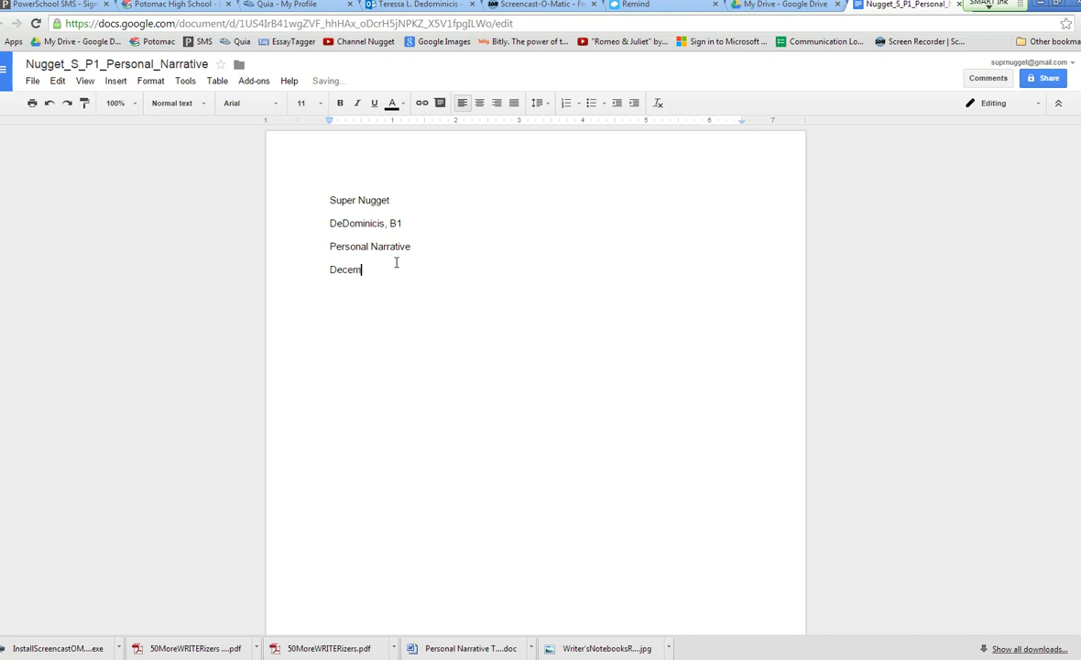
type("ber 10")
type(", 2014")
key("Return")
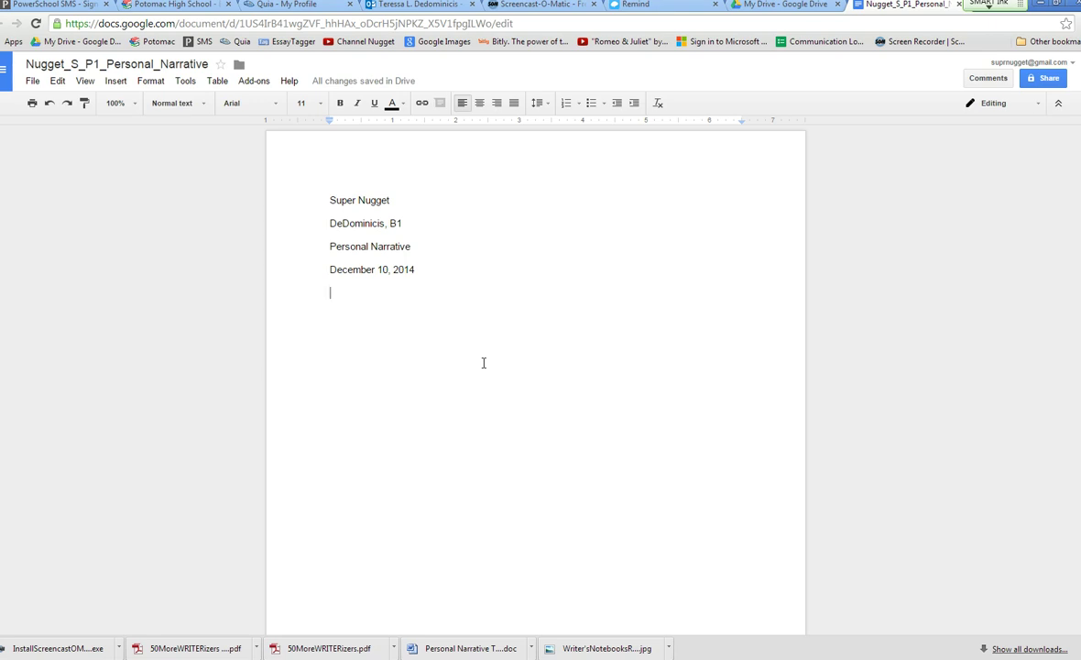
Add a 'Title' line with a placeholder line 'sdfsdfs' beneath, then select 'Title'.
key("Tab")
type("Title")
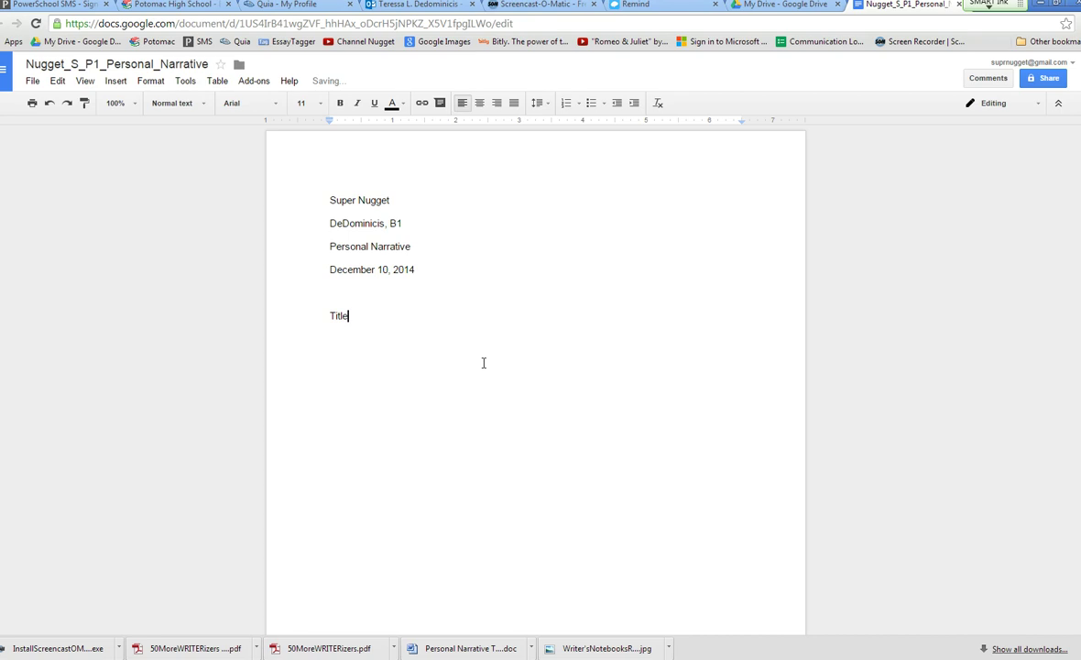
key("Return")
type("sdfsdfs")
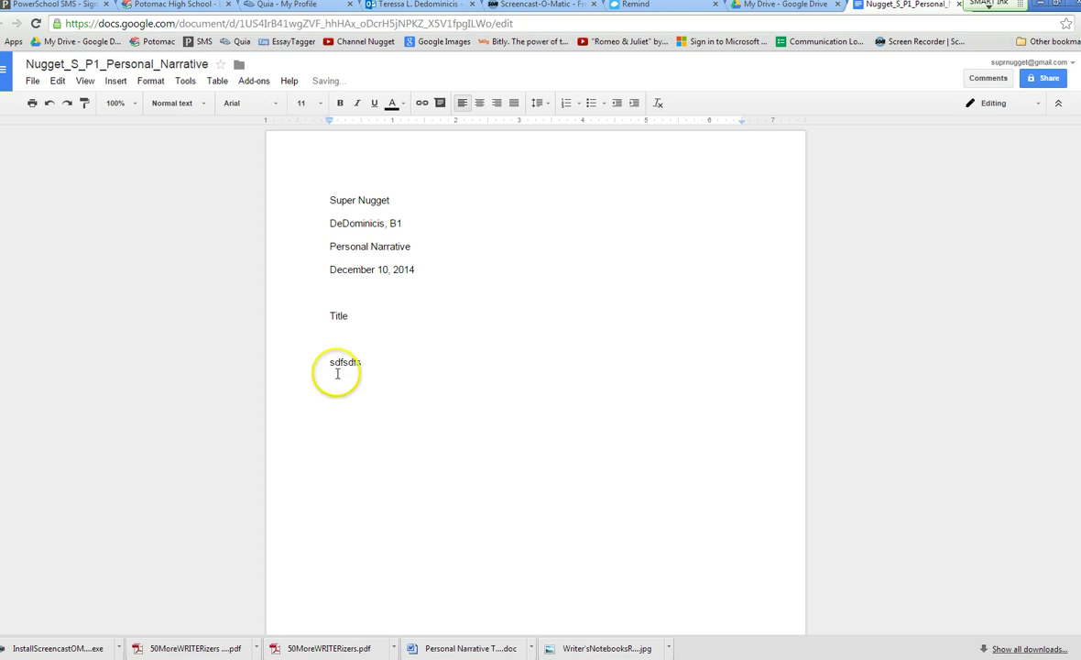
left_click_drag(327, 363, 374, 367)
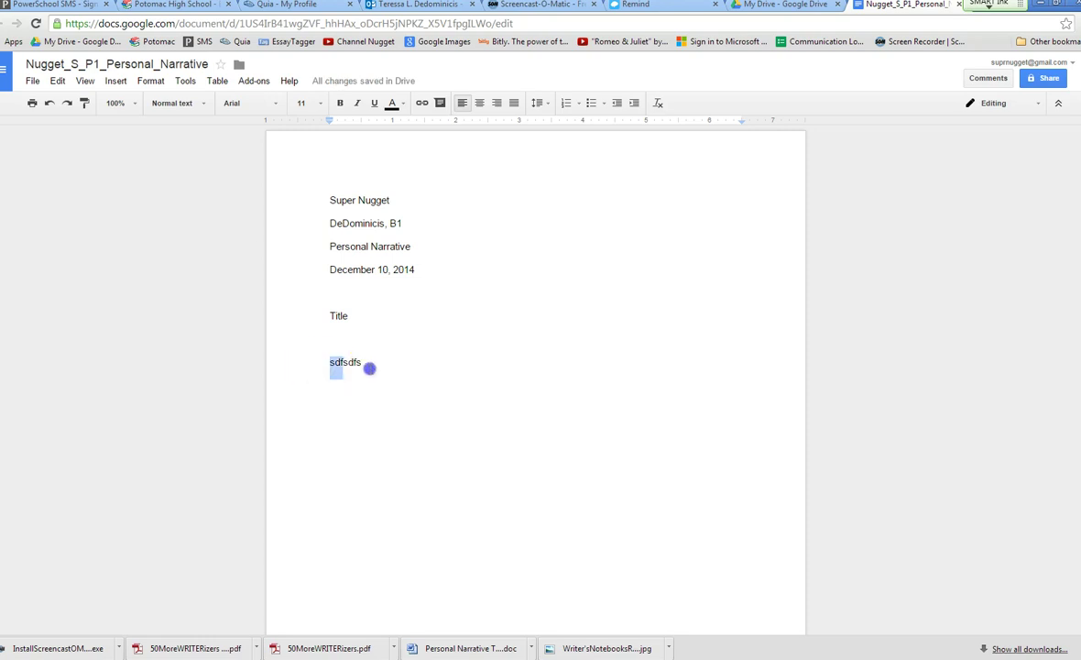
left_click(357, 316)
left_click_drag(356, 316, 323, 322)
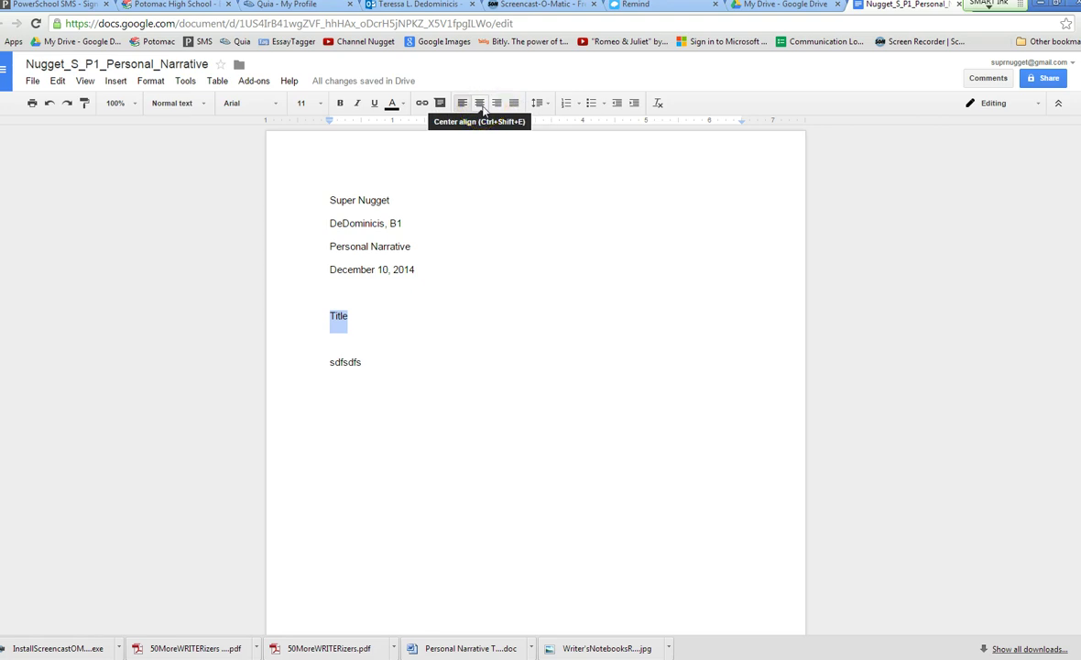
Center the Title line and keep the placeholder paragraph left-aligned.
left_click(481, 106)
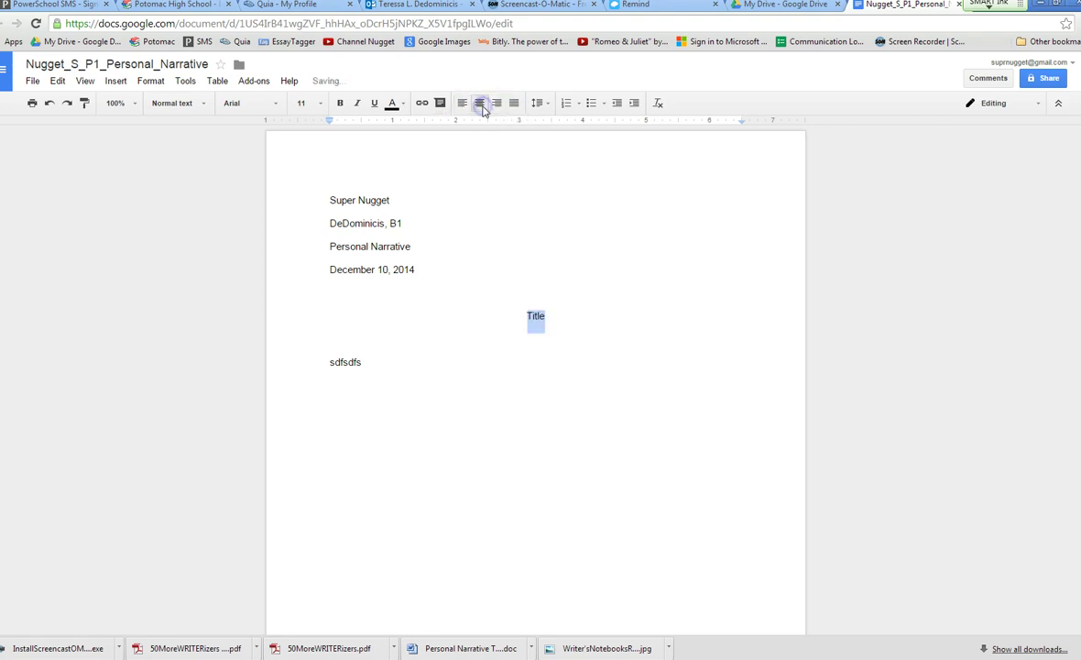
left_click(561, 314)
left_click_drag(360, 362, 307, 361)
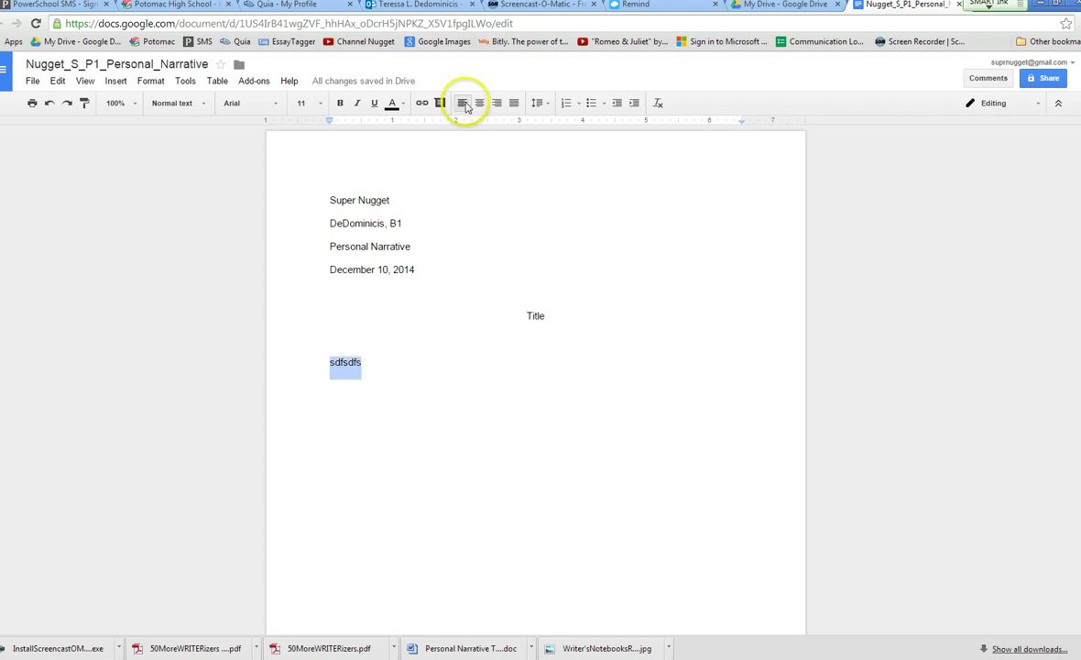
left_click(364, 365)
Indent the paragraph's first line and extend it to two lines of placeholder text.
left_click(327, 363)
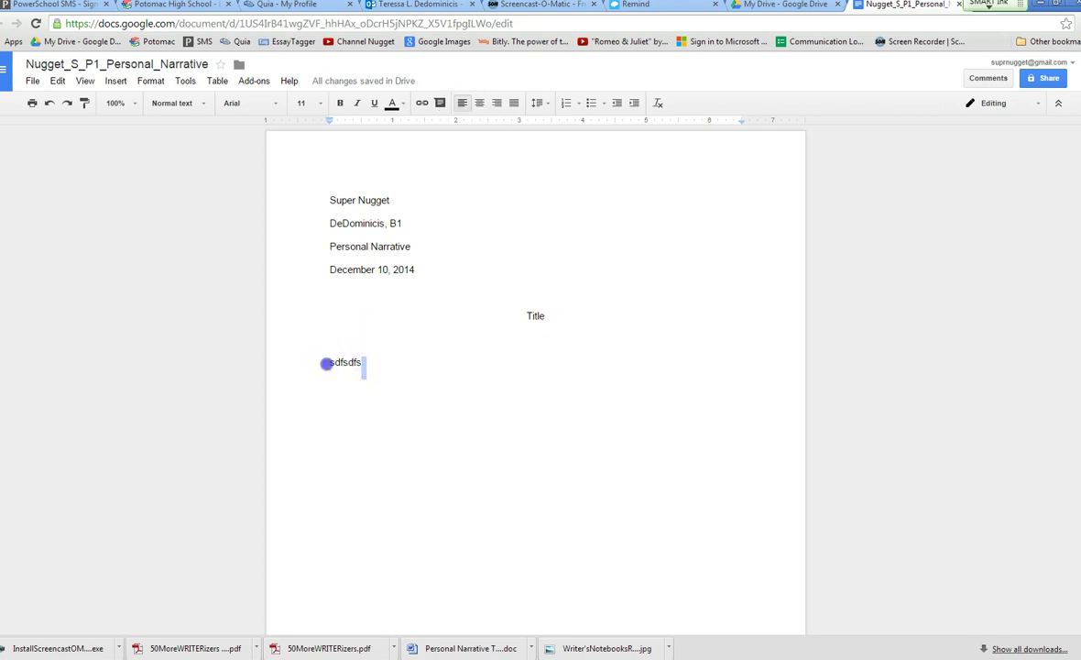
key("Tab")
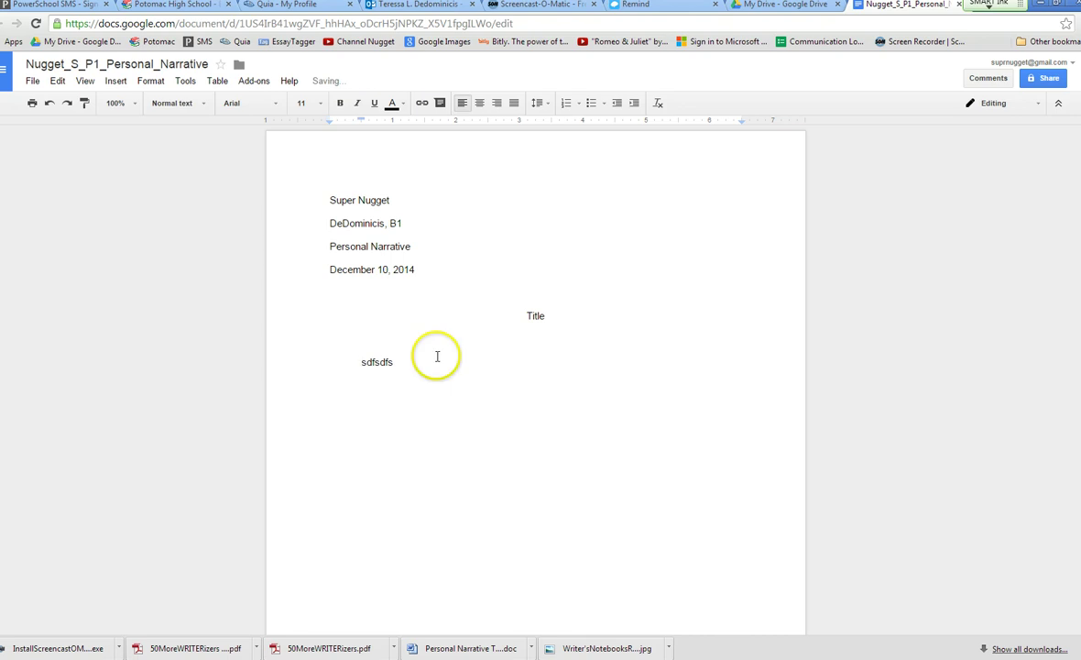
left_click(417, 366)
type("sd")
type("klfjlaskdjflksdjflksdjflflskdfjdksfjkdsl")
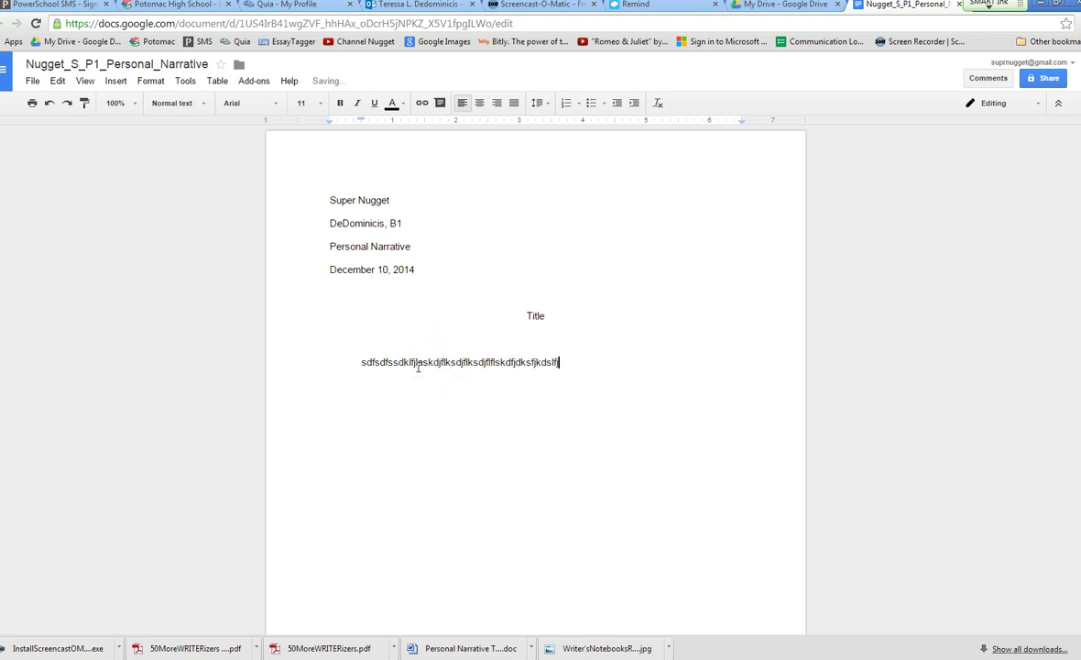
type("fjsdkfjskfjlksdjflkjsdlfjsldkjflsdjkflsk")
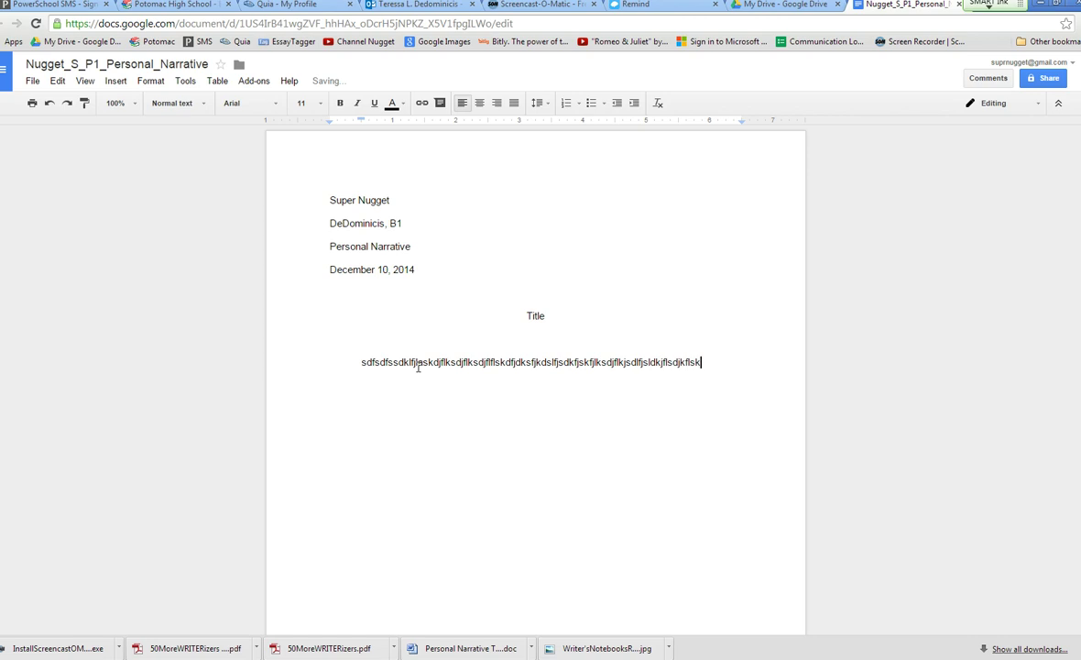
type("djflskdj")
type("skdjflskjdflksjdflsjkdflksjdflksdjflksjdflksjdfklj")
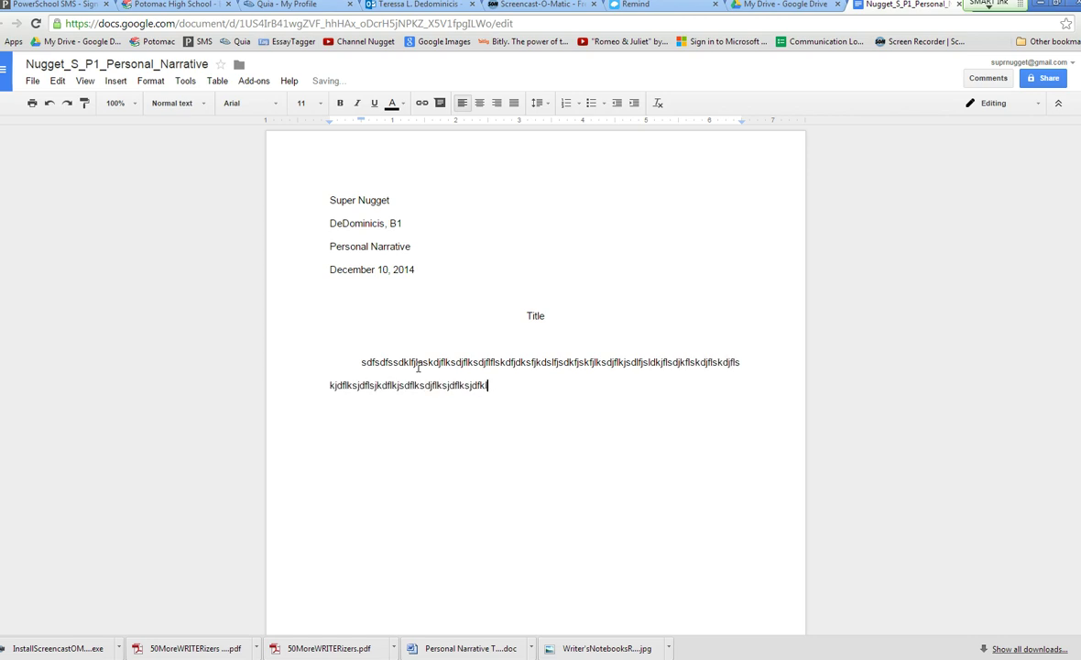
type("sdlfksjldfkjskldfjlsdjflkjsdflkjsdflkjssdfkl")
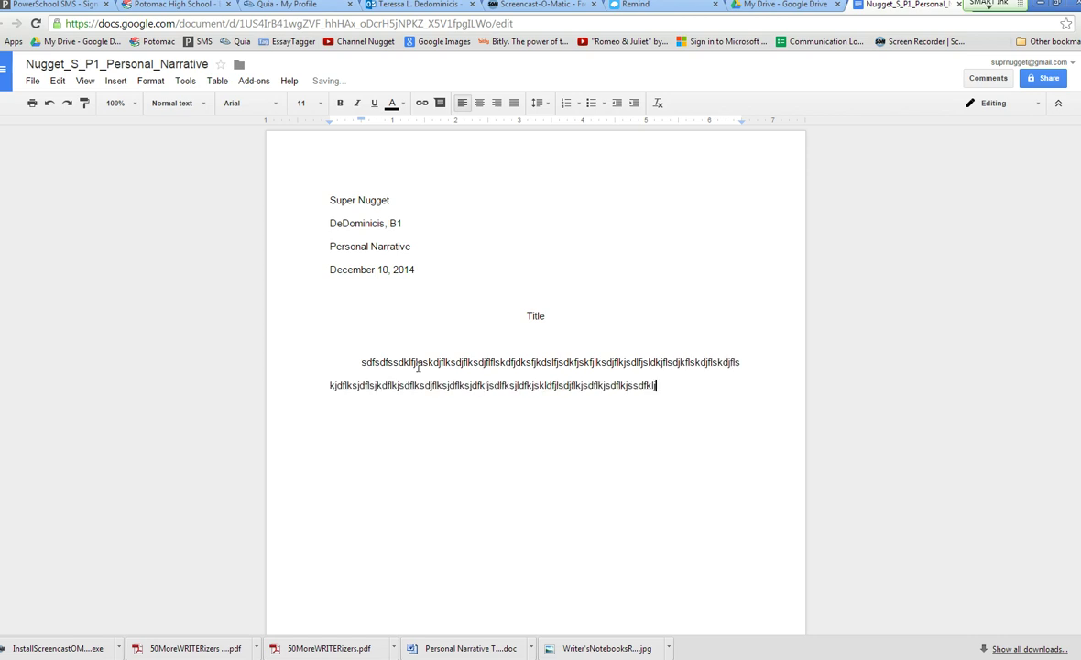
type("j")
left_click(392, 369)
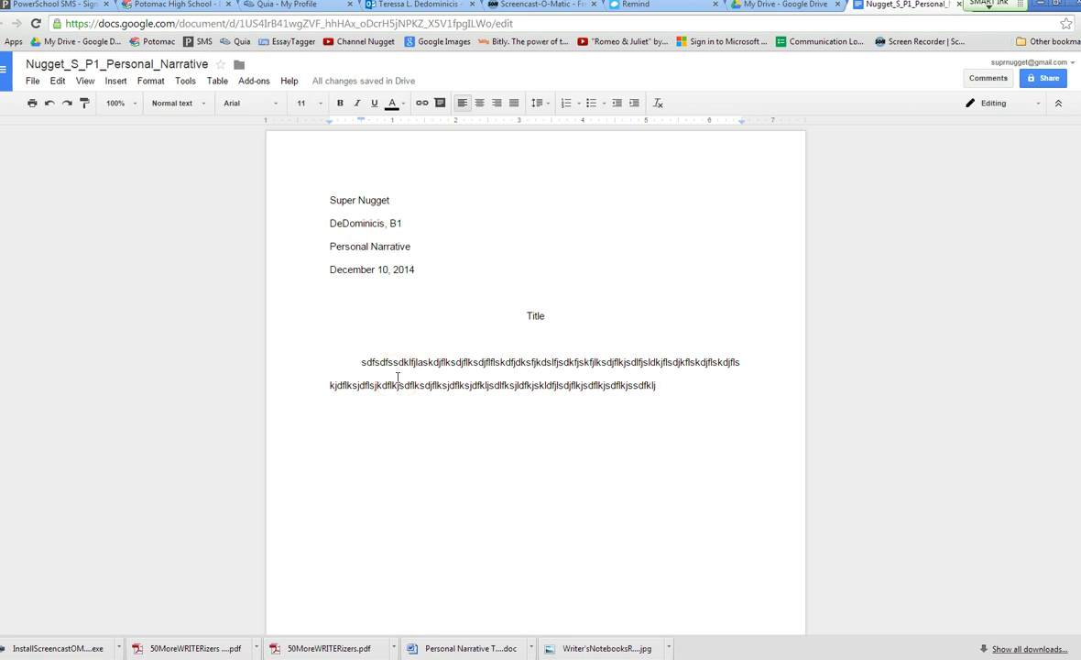